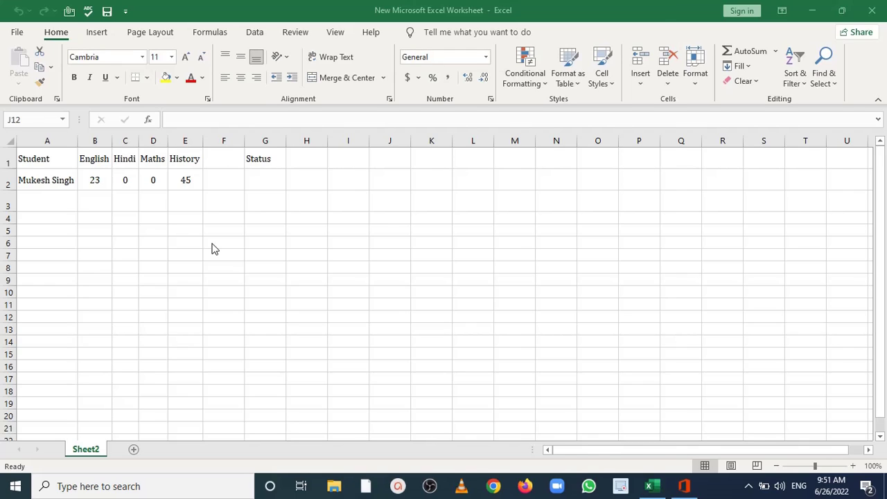
Begin an IF formula in Status cell G2 with a nested OR function as its logical test.
left_click(252, 176)
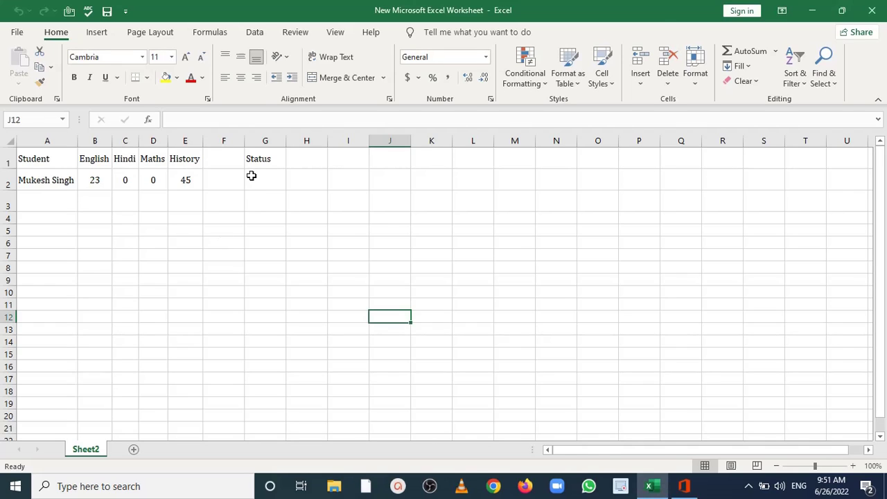
left_click(252, 176)
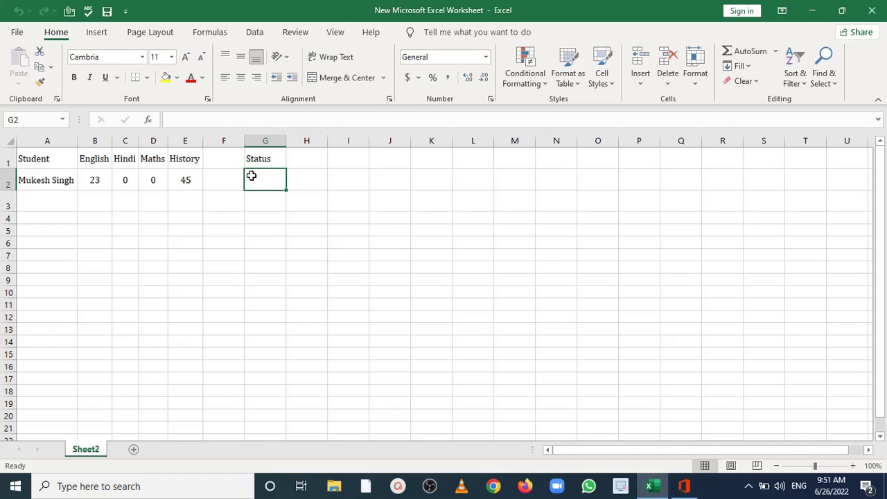
type("=")
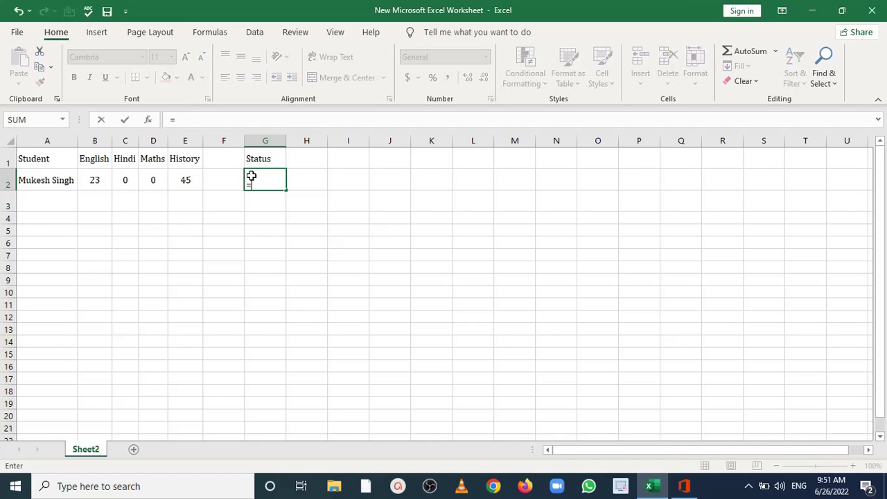
type("if")
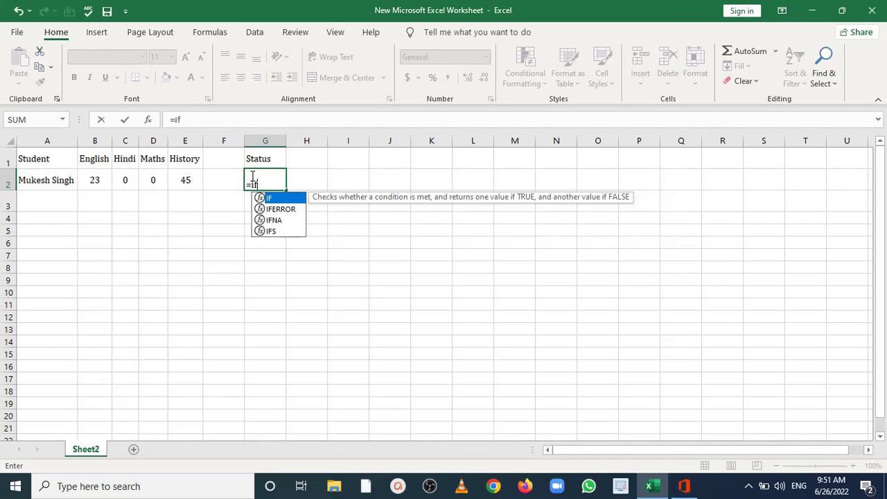
type("(")
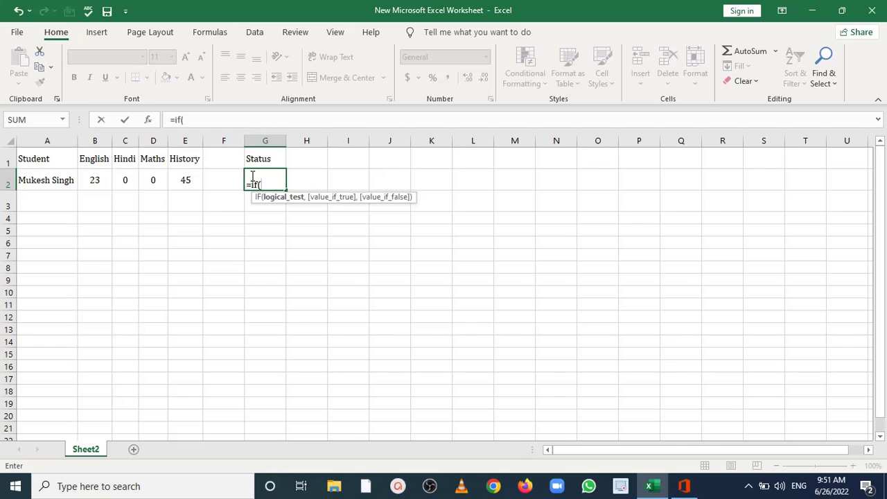
type("o")
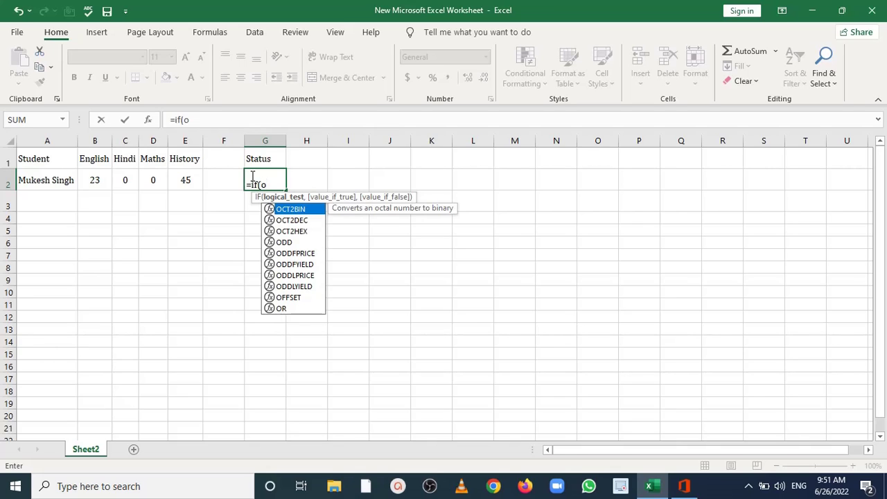
type("r")
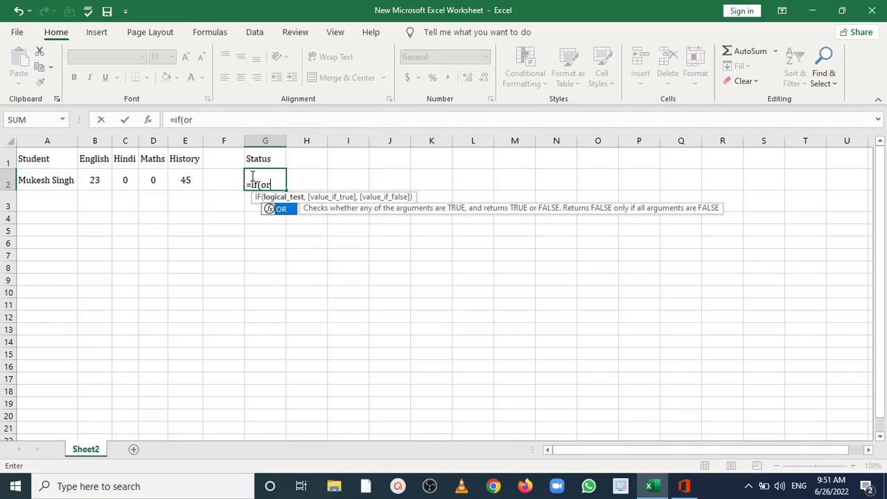
type("(")
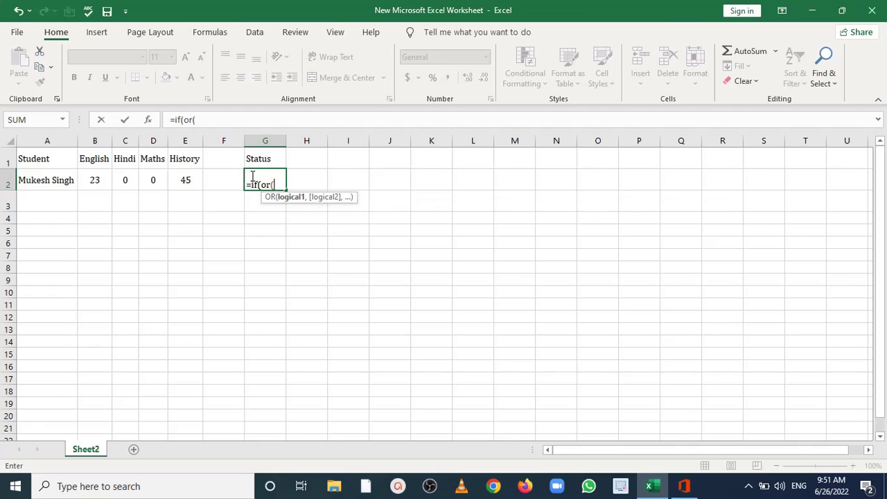
Give the OR test the conditions B2=0, C2=0, D2=0 and E2=0, and close its bracket.
type("b")
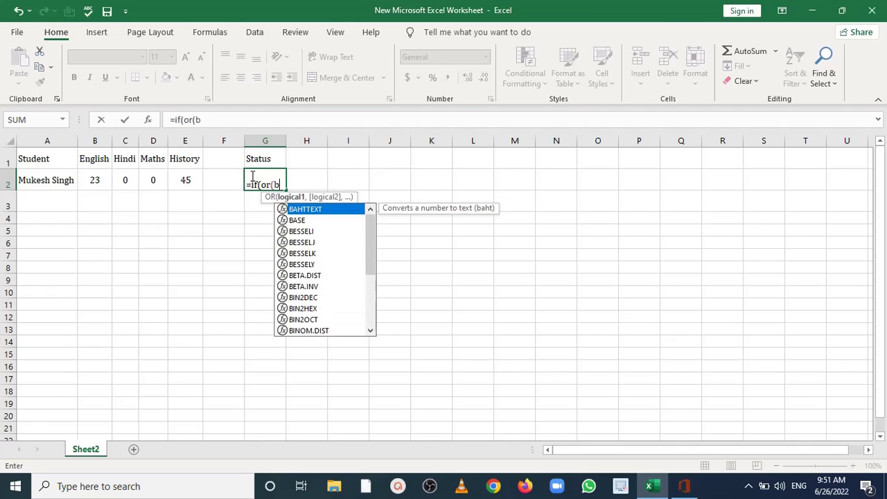
type("2=0")
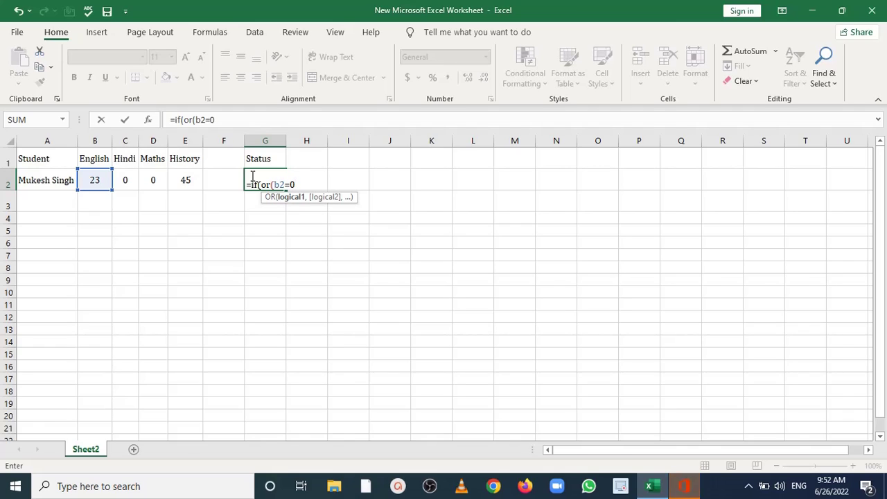
type(",")
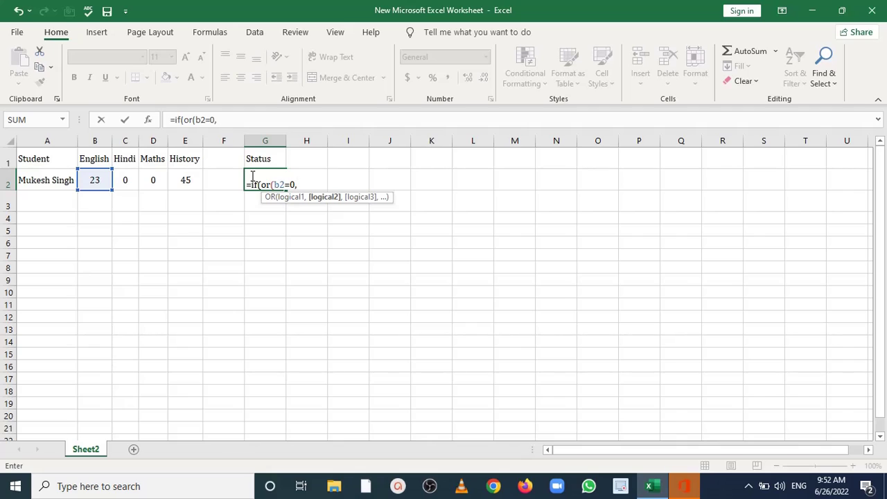
type("c2=0")
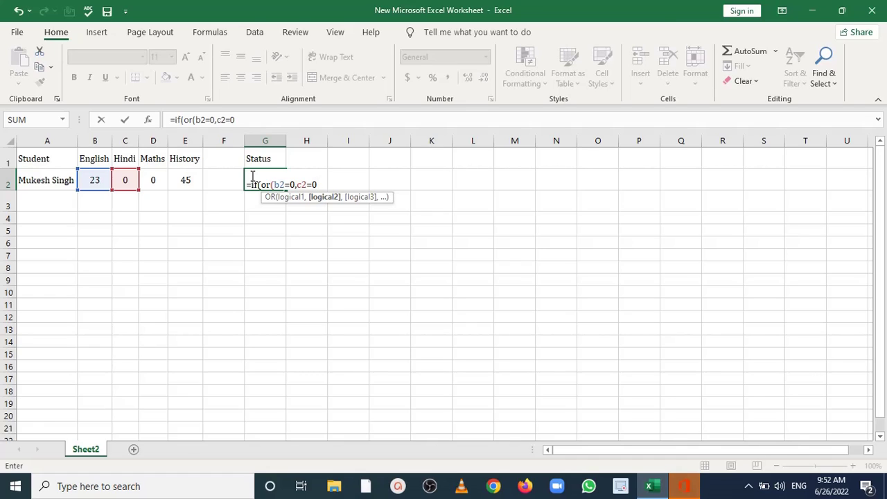
type(",")
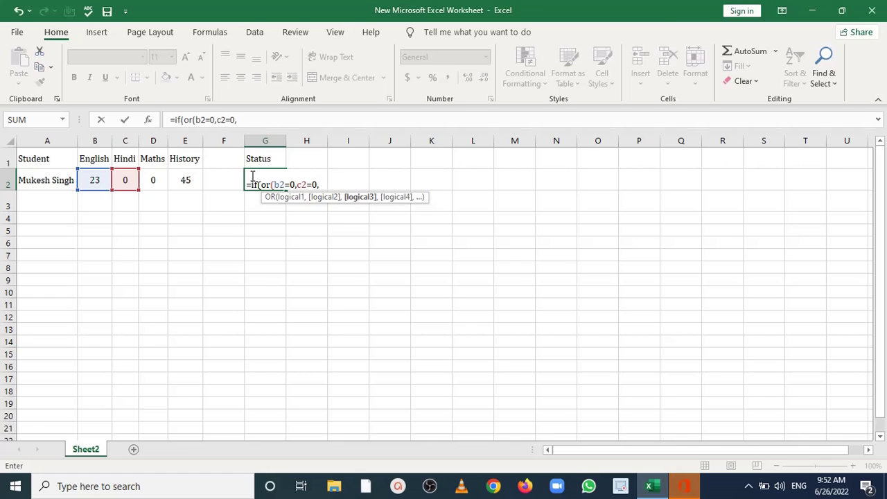
type("d2=0")
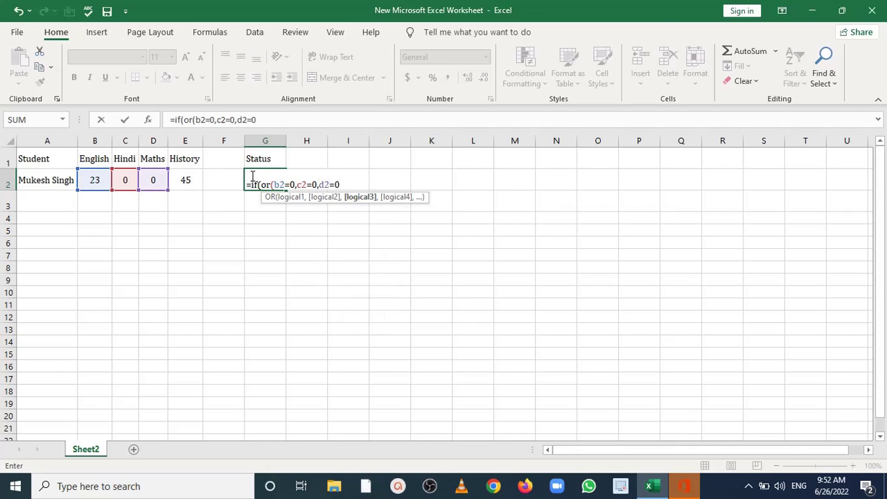
type(",")
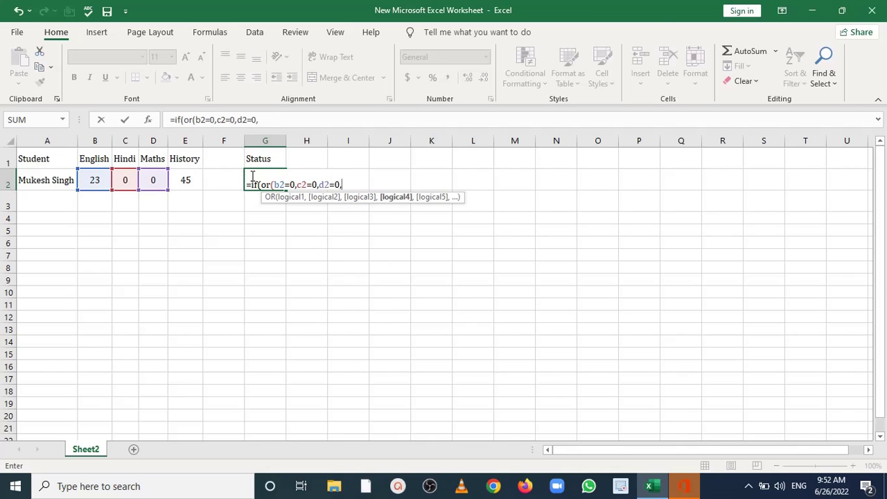
type("e2=0")
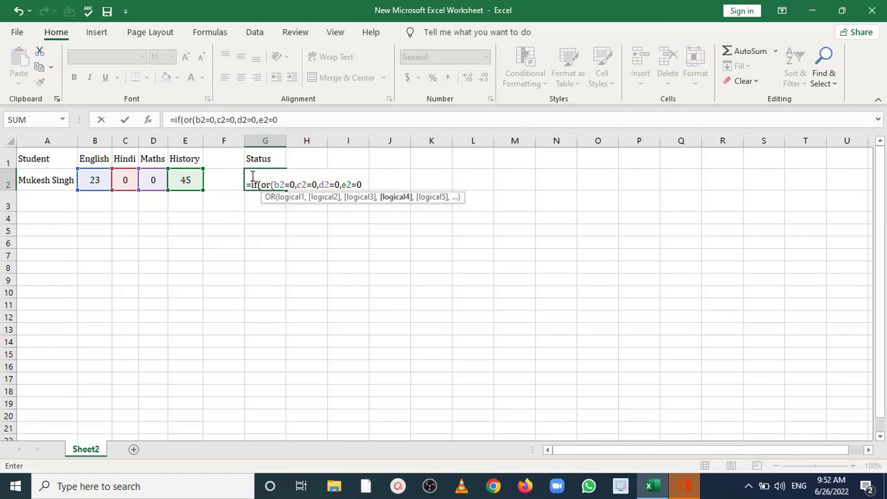
type(")")
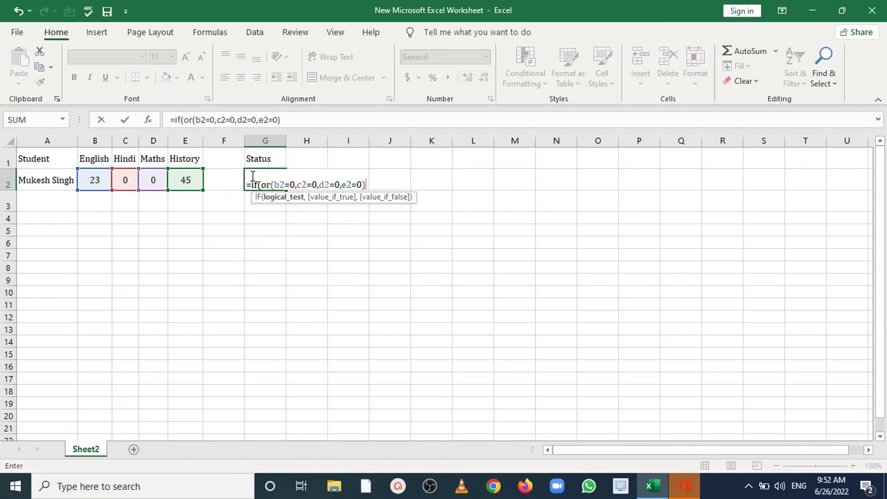
Complete the IF formula in G2 so it returns "FAIL" when the test is true and "PASS" otherwise.
type(",")
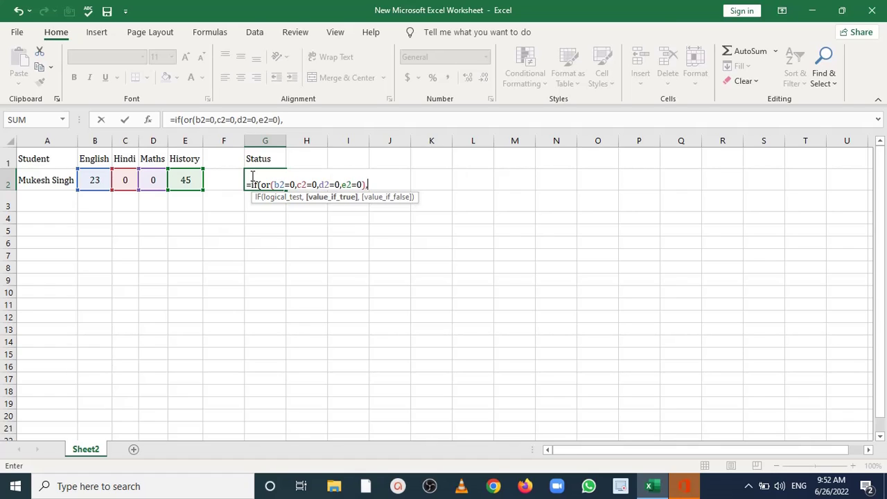
type("\"FAIL\",")
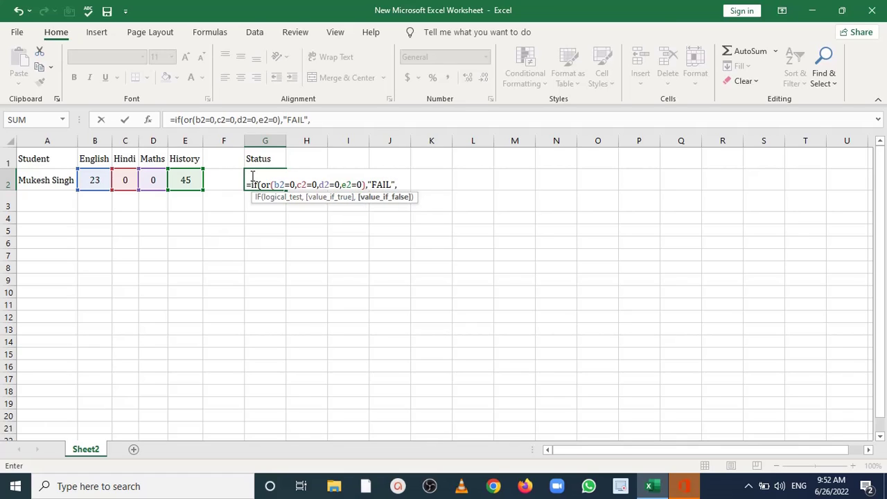
type("\"PASS\")")
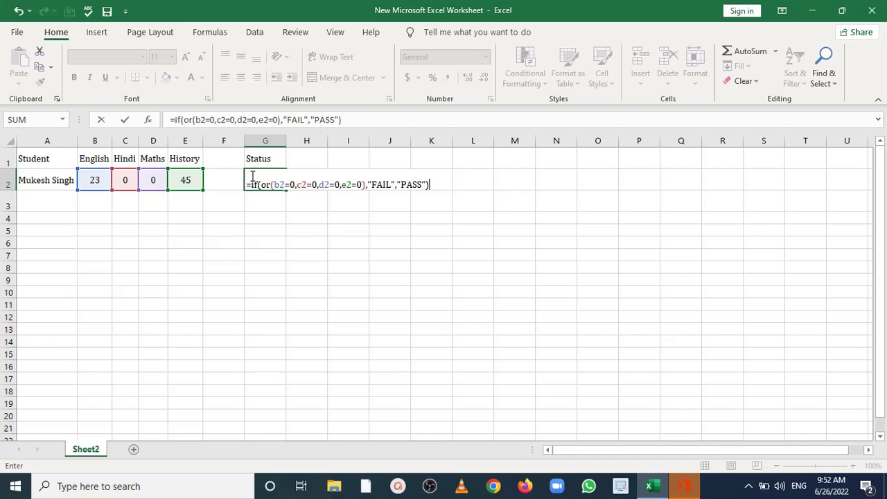
key("Return")
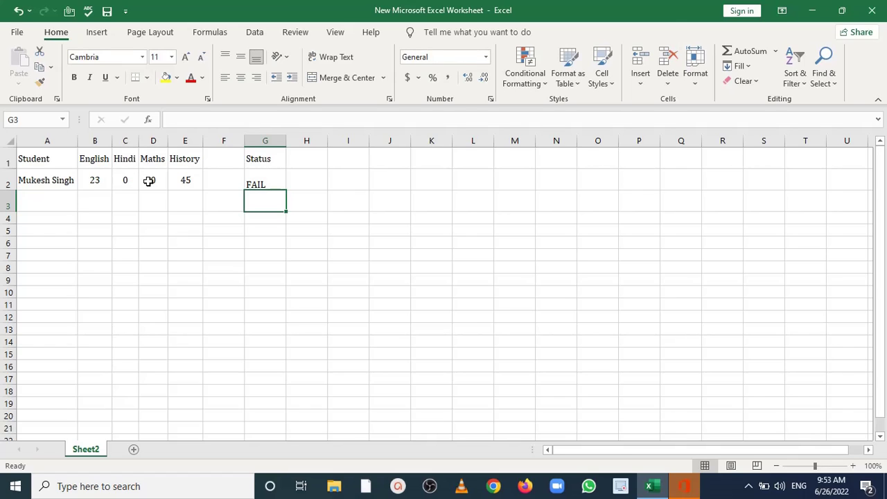
Set the student's Hindi mark in C2 to 45 and the Maths mark in D2 to 10.
left_click(128, 181)
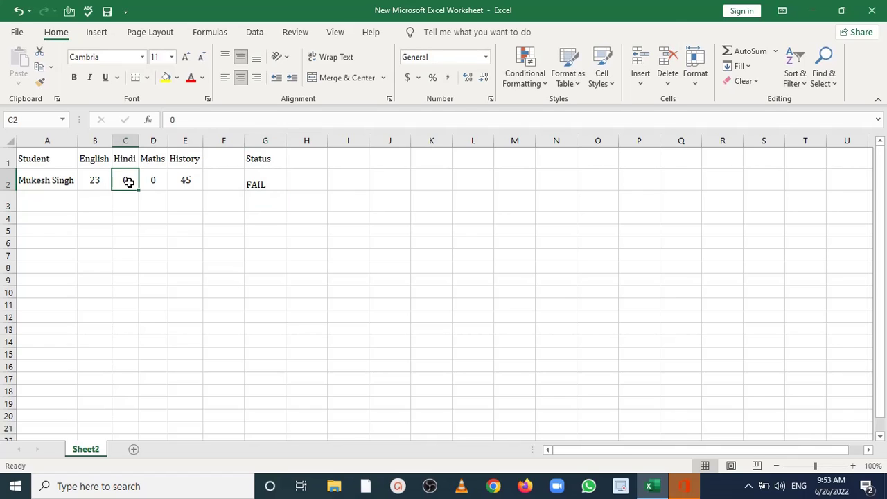
type("45")
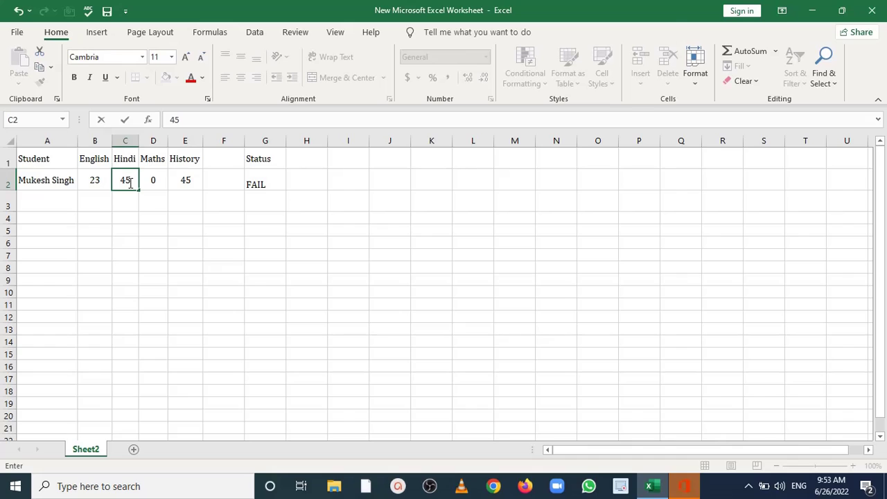
key("Return")
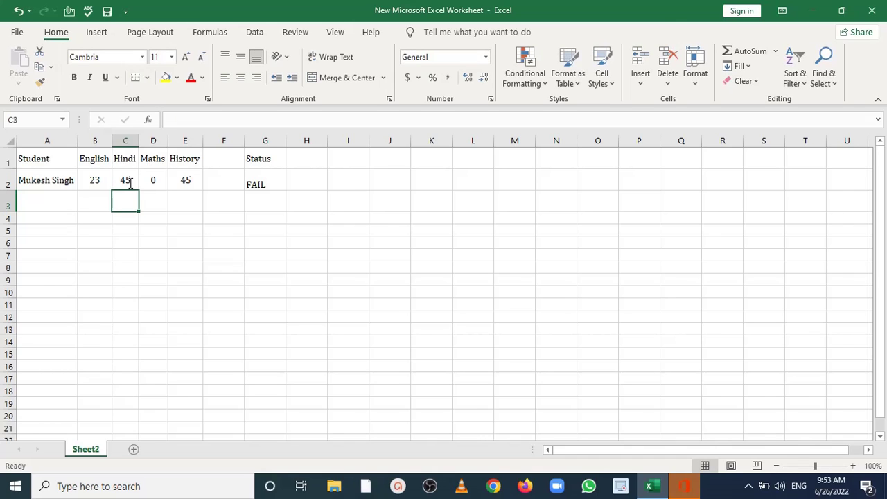
left_click(152, 180)
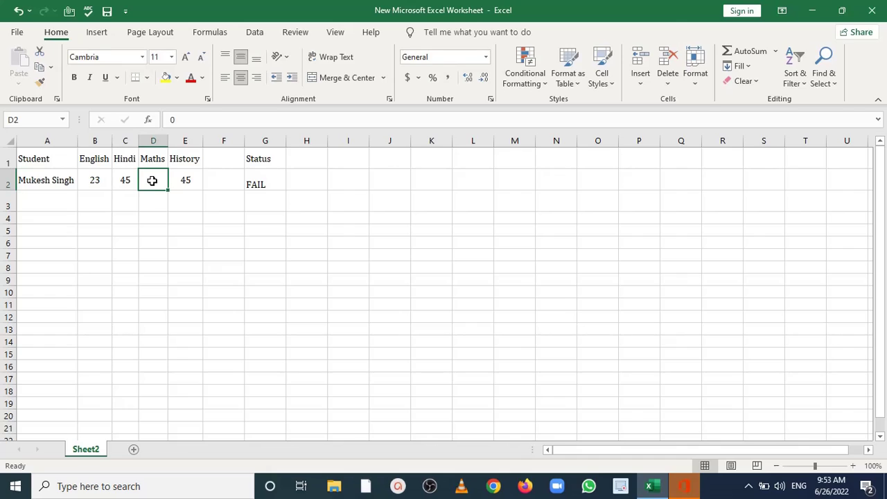
type("10")
key("Return")
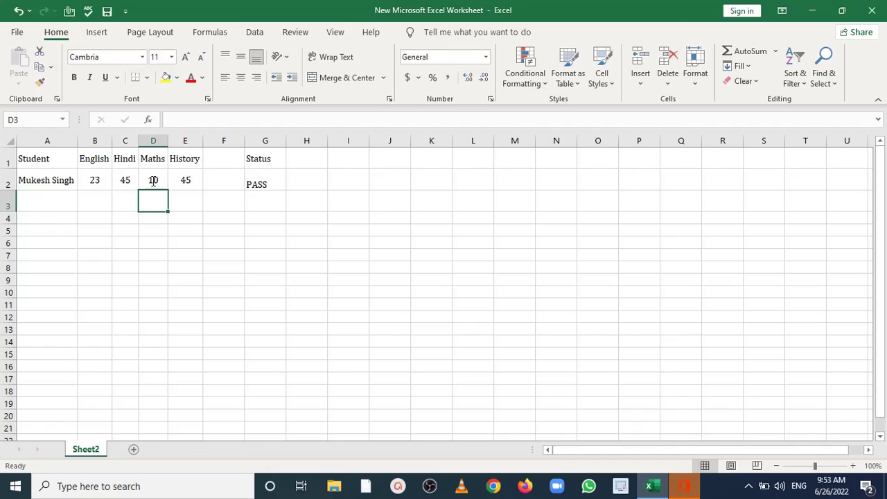
Edit the Status formula in G2 so its first condition reads B2<50.
left_click(269, 178)
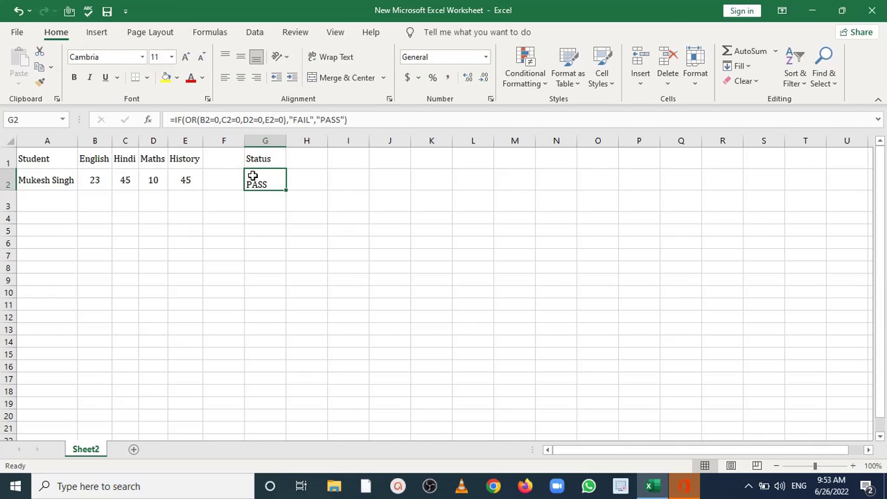
left_click(213, 120)
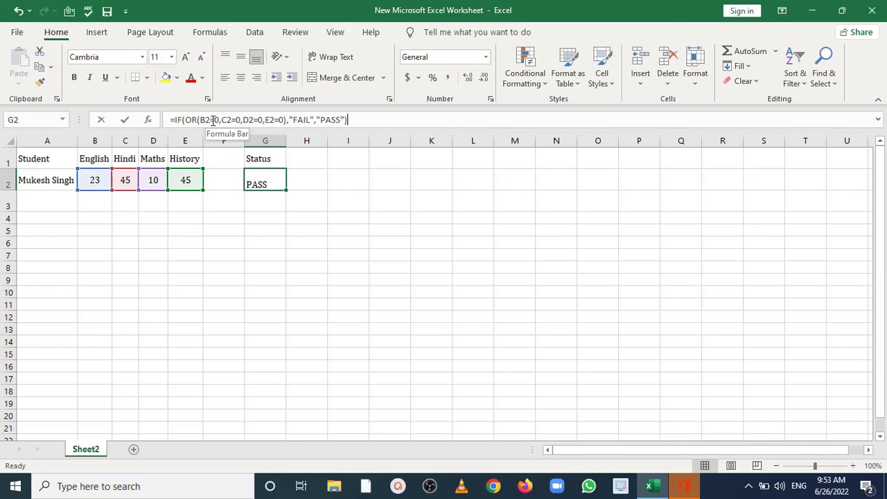
key("BackSpace")
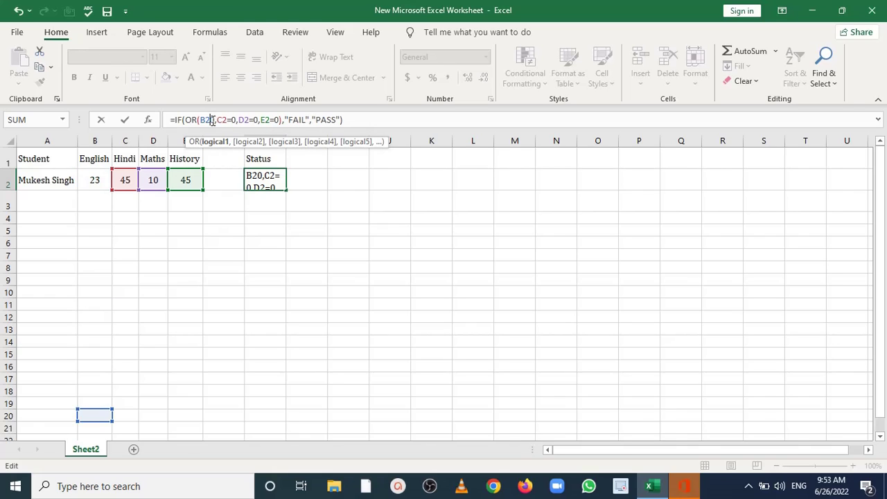
type("<")
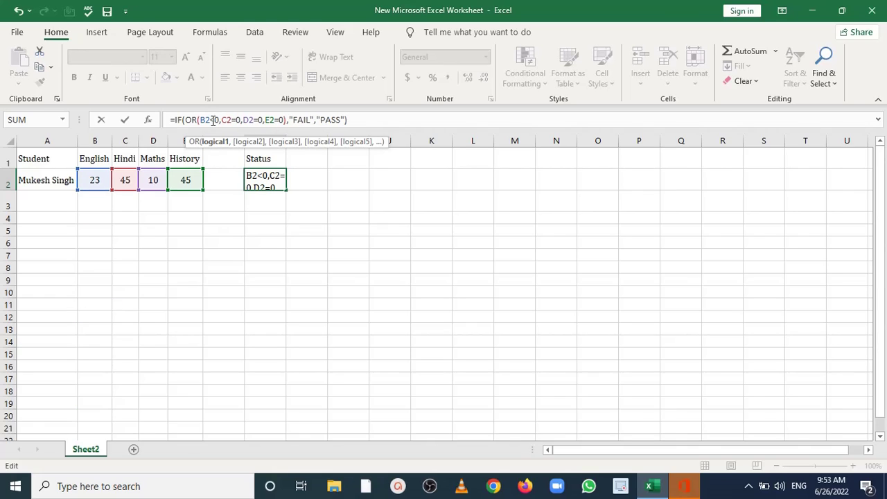
type("5")
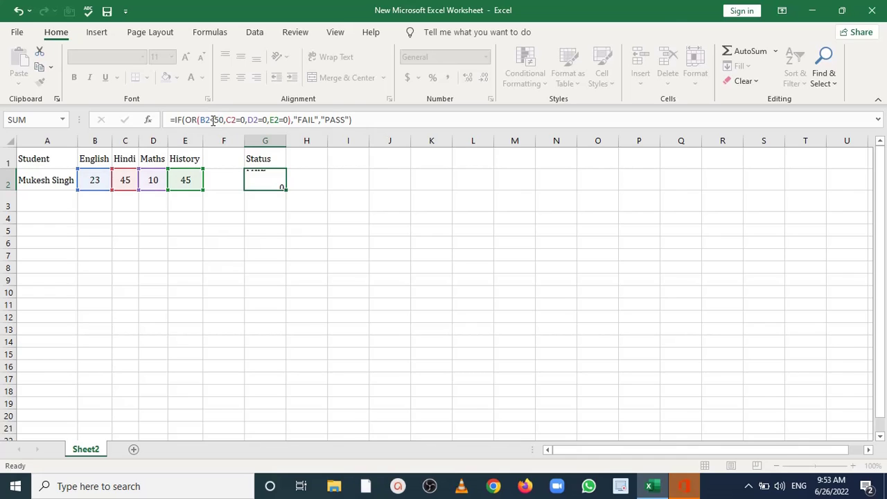
key("Return")
left_click(275, 184)
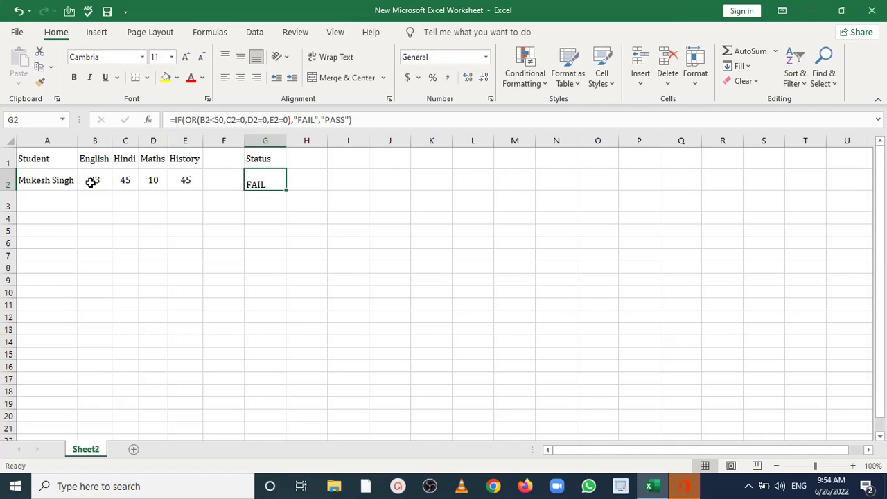
Set the student's English mark in B2 to 67.
left_click(91, 181)
type("67")
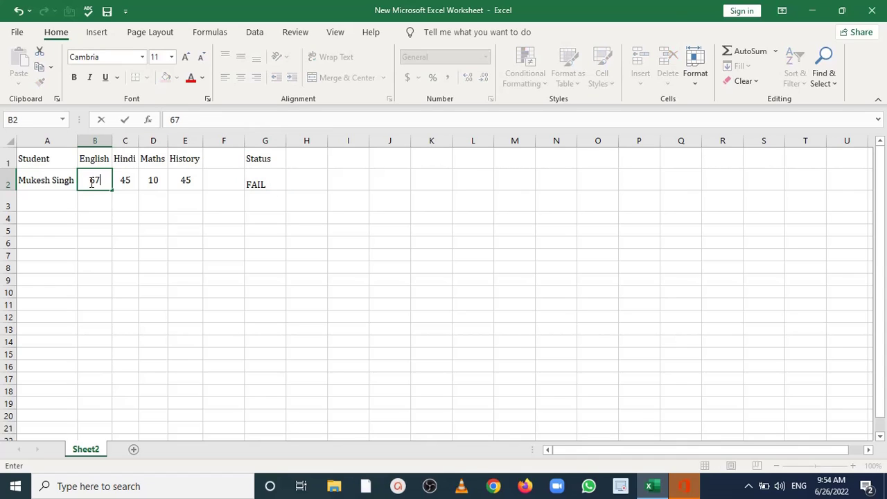
key("Return")
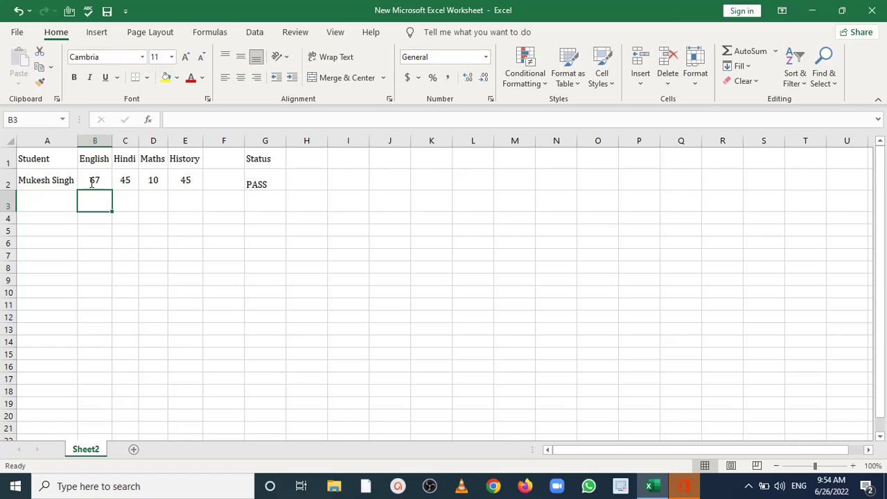
Replace the OR function with AND in the Status formula in G2, keeping its conditions and results.
left_click(263, 183)
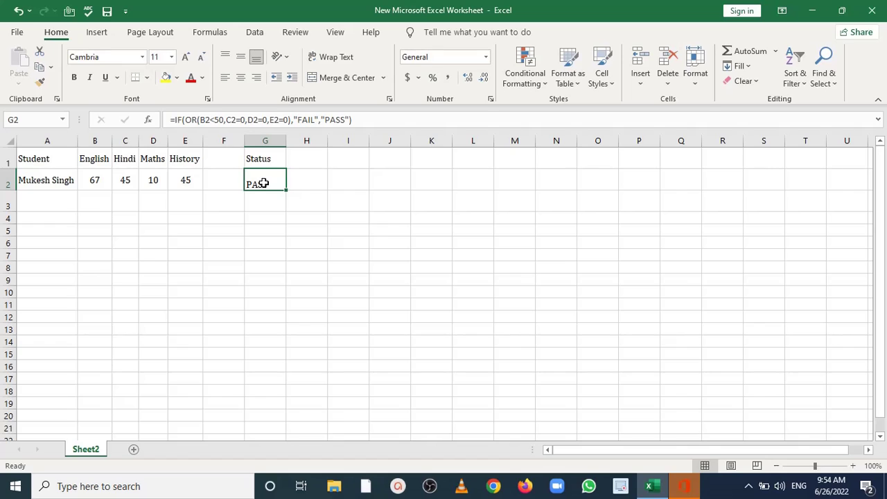
double_click(194, 120)
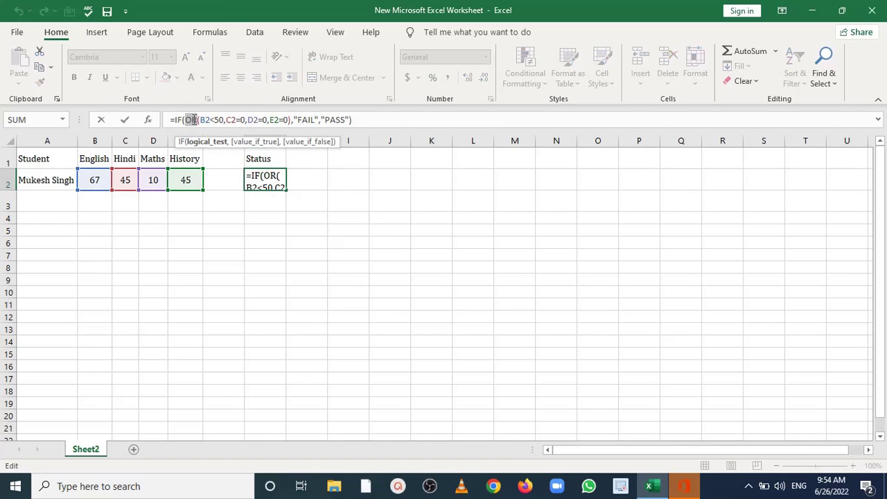
type("AND")
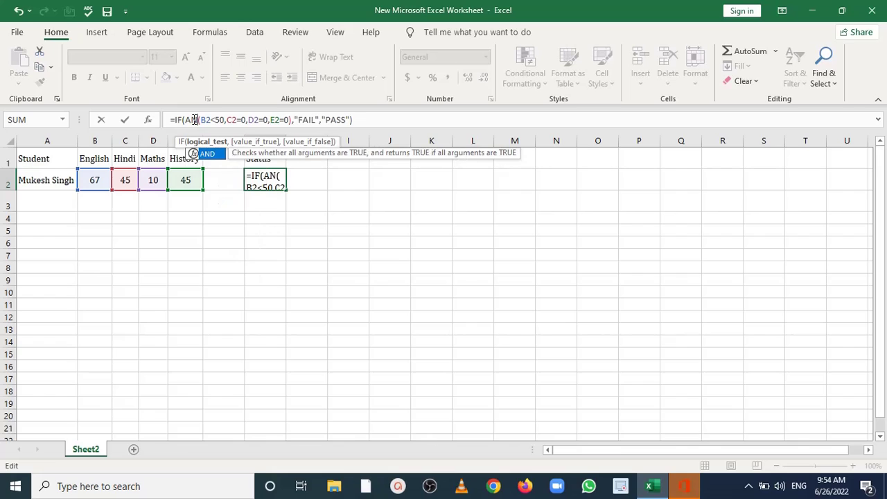
key("Return")
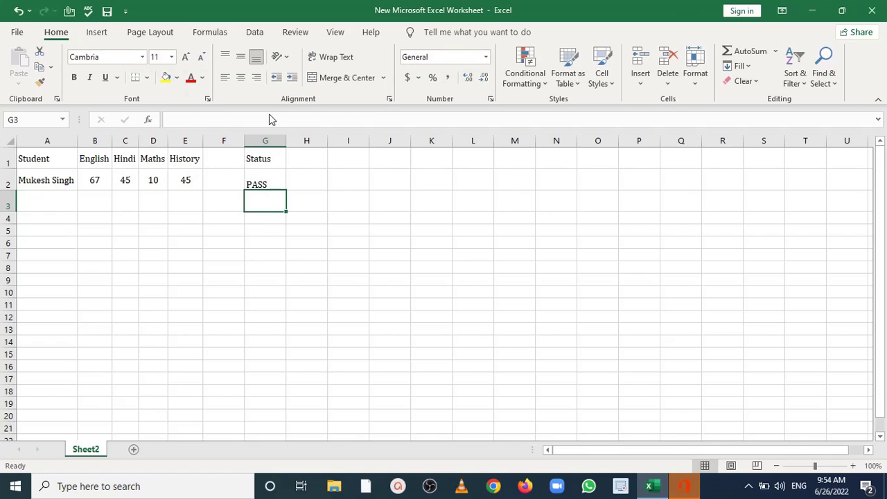
left_click(262, 177)
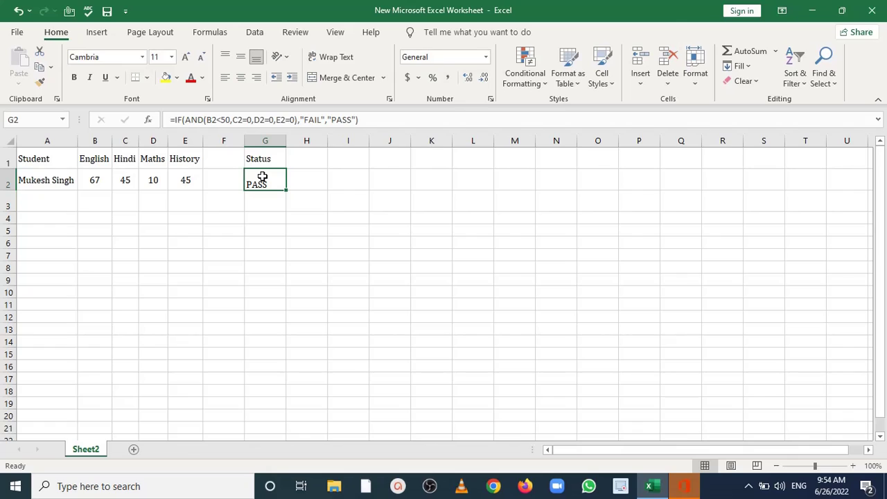